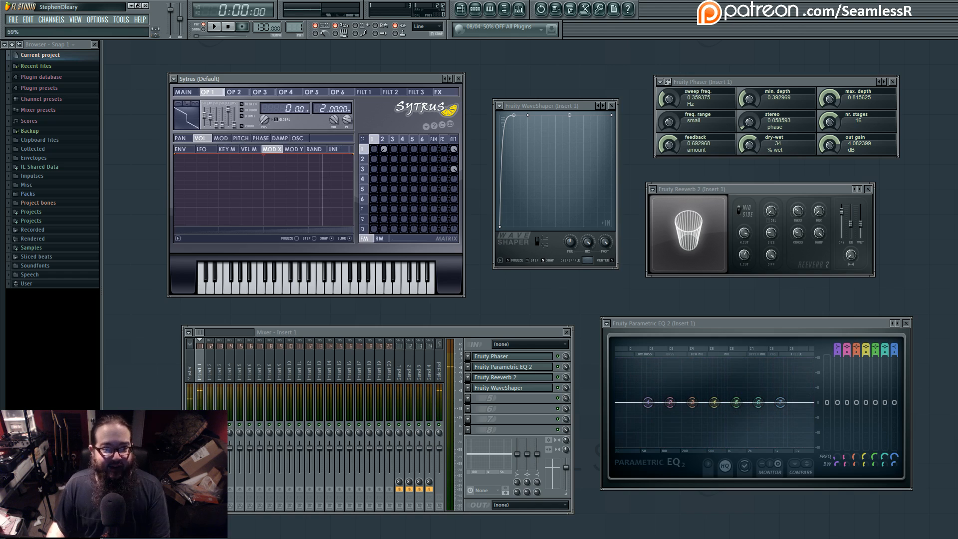
Step: Adjust the Modulation X amount in Sytrus's main settings
{"action": "left_click", "coordinate": [185, 93]}
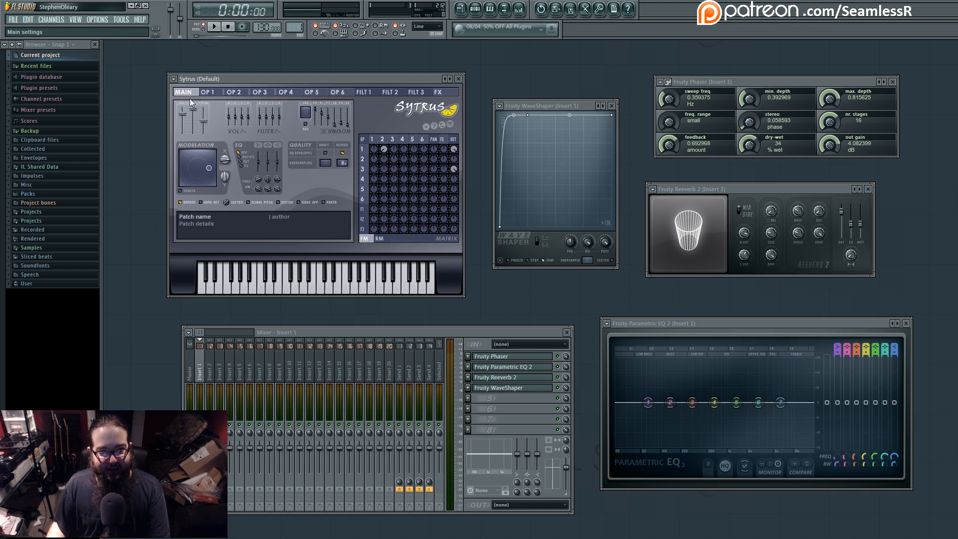
{"action": "left_click_drag", "start_coordinate": [207, 168], "coordinate": [225, 141]}
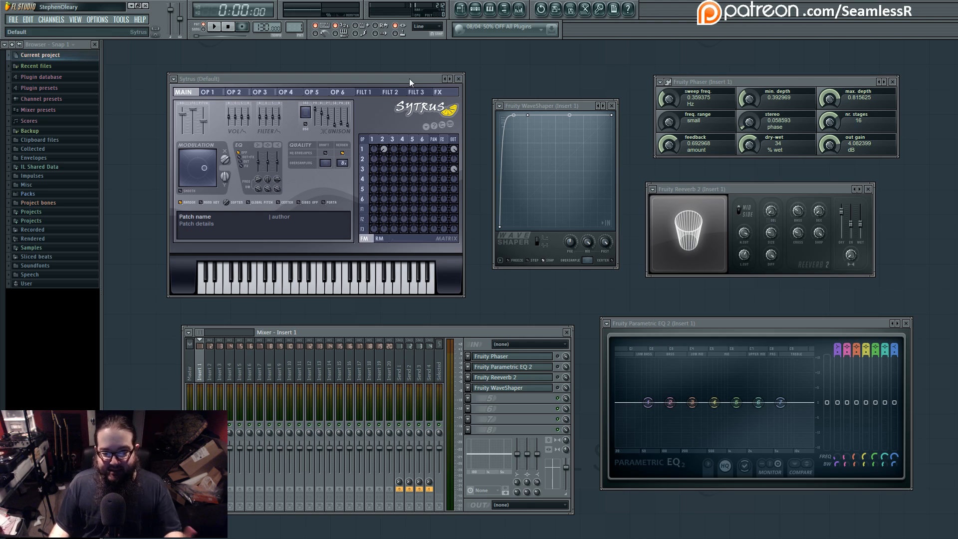
Step: Review operators 1 and 2, and set operator 2's frequency ratio to 2.0000
{"action": "left_click", "coordinate": [375, 142]}
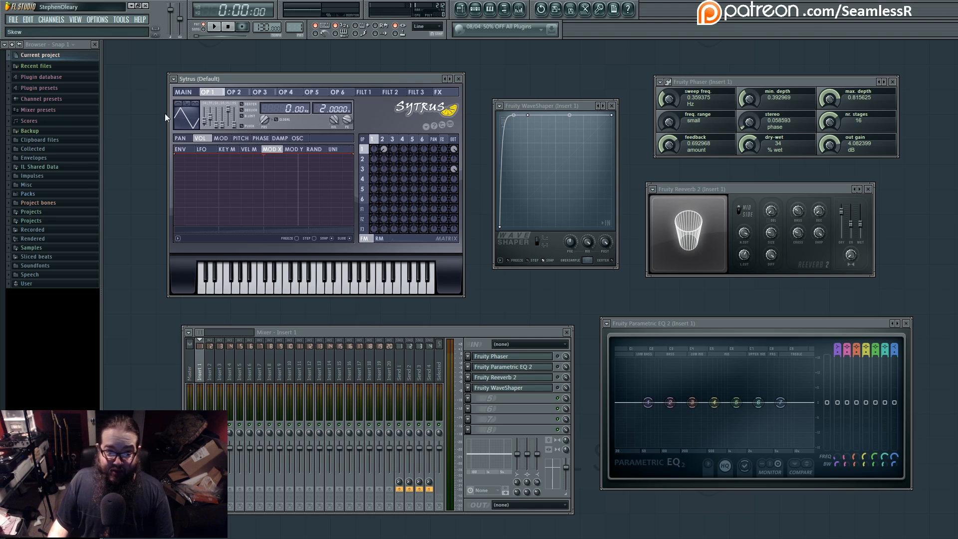
{"action": "left_click", "coordinate": [383, 141]}
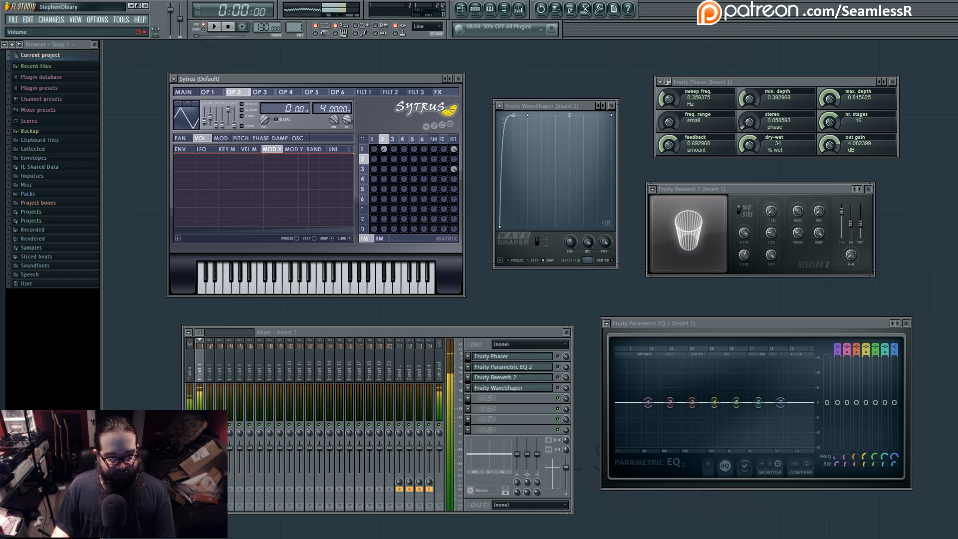
{"action": "left_click", "coordinate": [190, 439]}
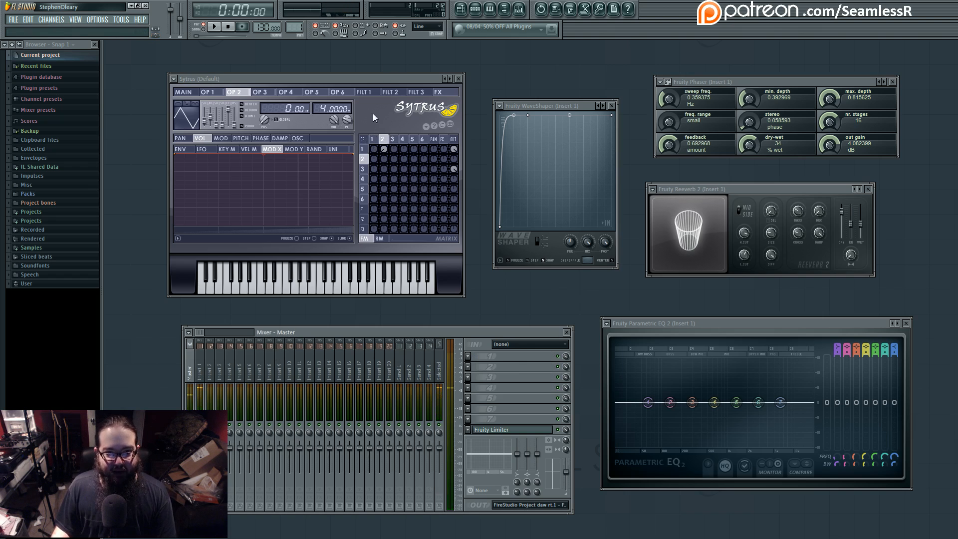
{"action": "scroll", "coordinate": [329, 108], "scroll_direction": "down", "scroll_amount": 3}
{"action": "left_click", "coordinate": [321, 107]}
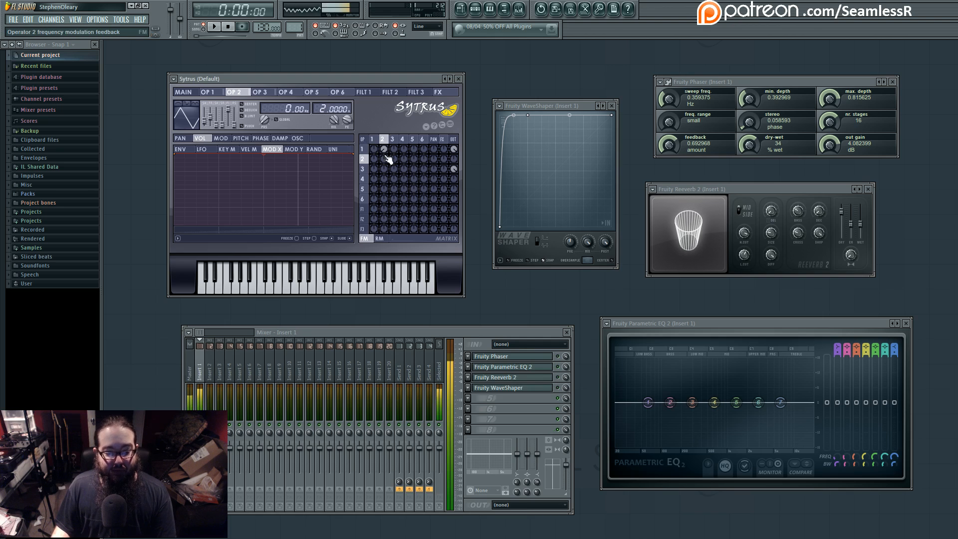
Step: Sweep the Modulation X amount up and back down in Sytrus's main settings
{"action": "left_click", "coordinate": [183, 91]}
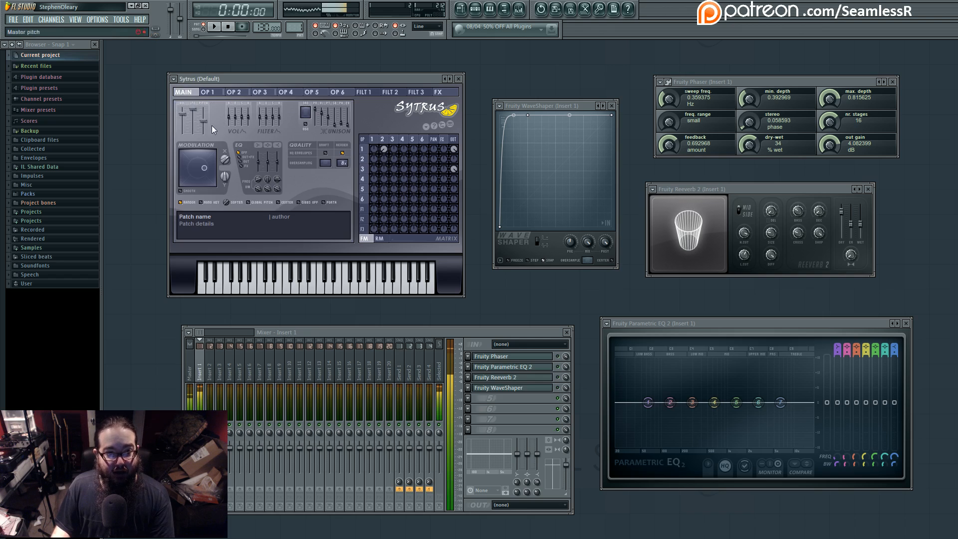
{"action": "left_click_drag", "start_coordinate": [225, 159], "coordinate": [224, 120]}
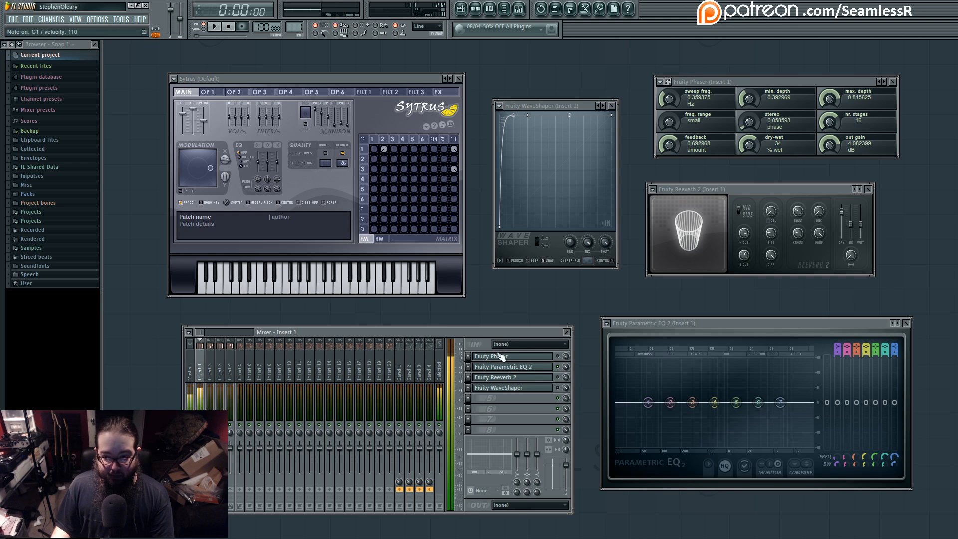
{"action": "left_click_drag", "start_coordinate": [225, 159], "coordinate": [225, 181]}
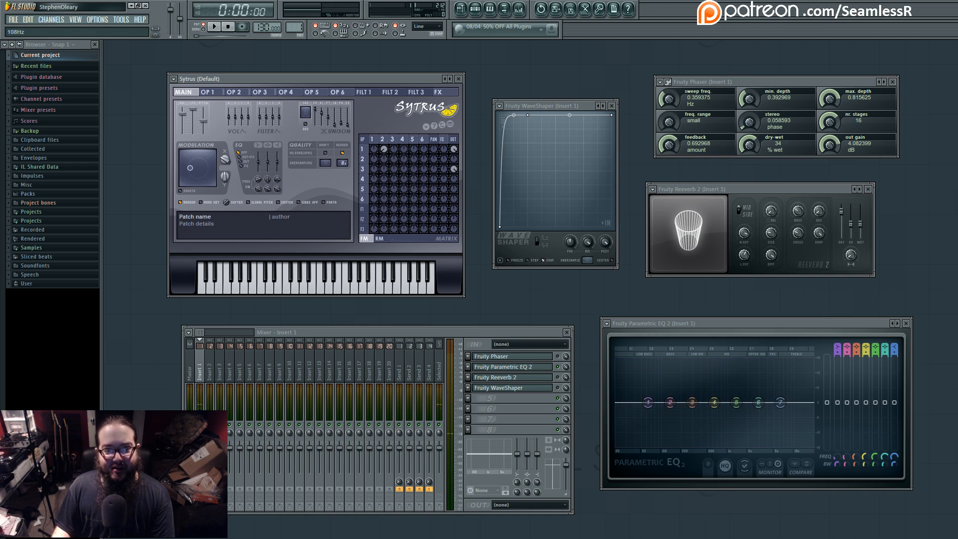
Step: Turn off the output levels of operators 1, 2 and 3 in the modulation matrix
{"action": "right_click", "coordinate": [453, 170]}
{"action": "right_click", "coordinate": [453, 159]}
{"action": "right_click", "coordinate": [454, 149]}
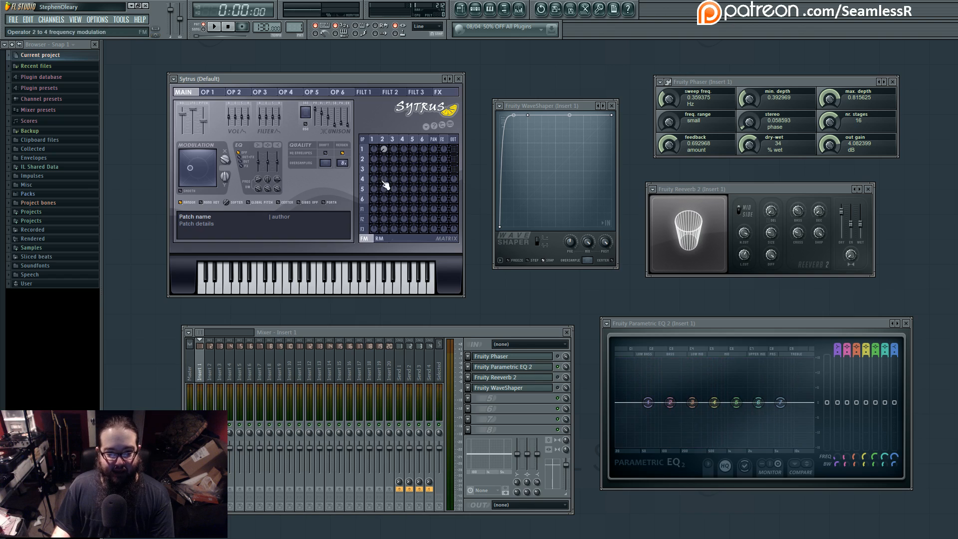
Step: Reshape operator 4 from a saw shape using its shape and tension sliders, and raise its output level in the matrix
{"action": "left_click", "coordinate": [362, 178]}
{"action": "left_click_drag", "start_coordinate": [204, 120], "coordinate": [204, 116]}
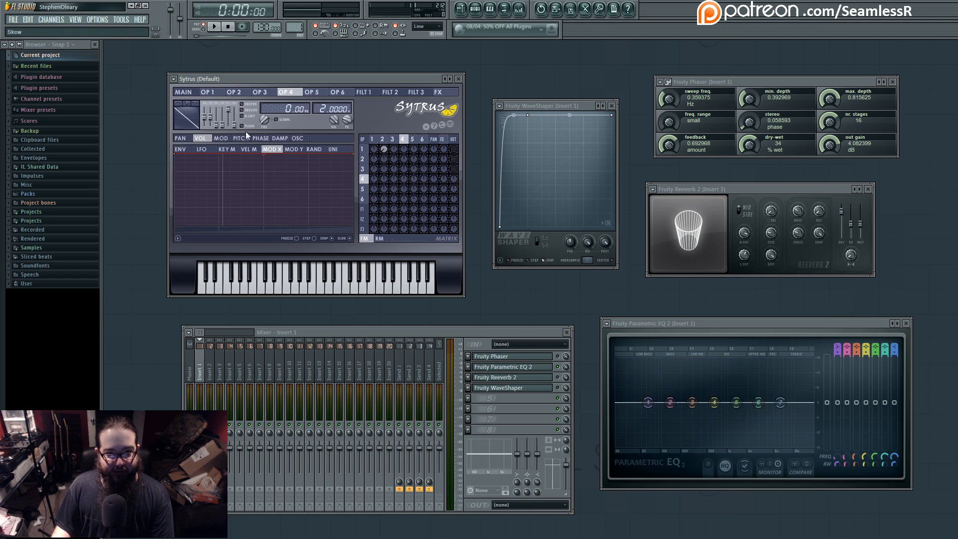
{"action": "left_click_drag", "start_coordinate": [453, 180], "coordinate": [453, 155]}
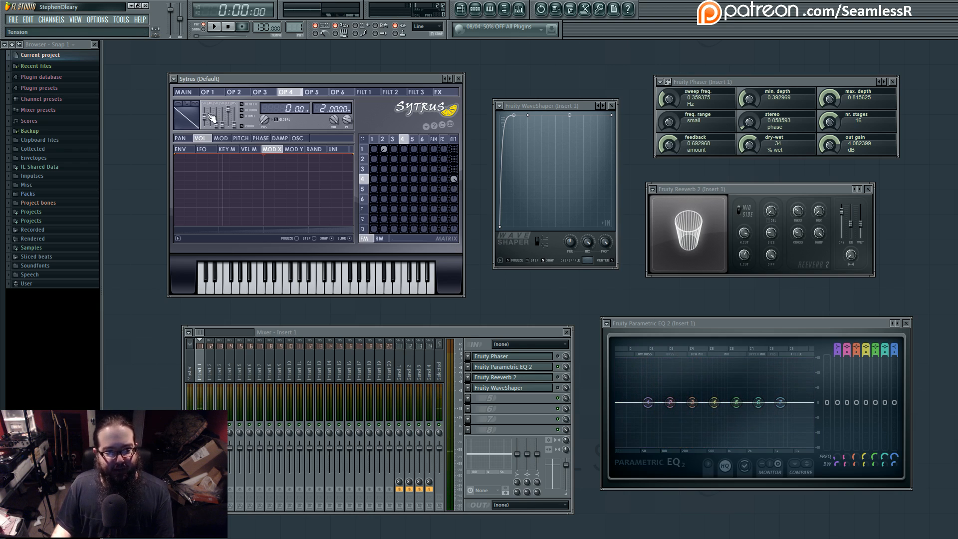
{"action": "left_click_drag", "start_coordinate": [211, 118], "coordinate": [212, 113]}
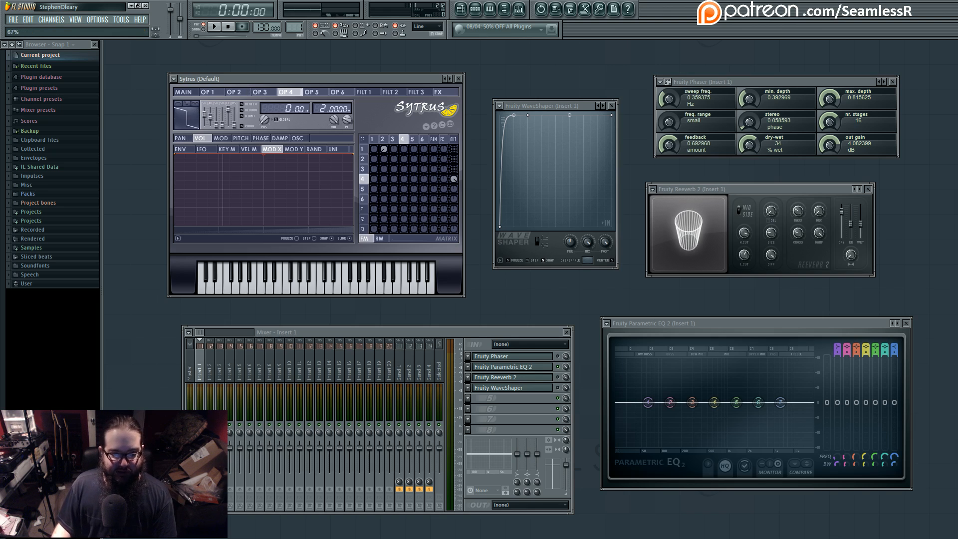
Step: Load the band-limited Saw waveform in operator 4, and convert a square shape there to sine harmonics
{"action": "right_click", "coordinate": [188, 120]}
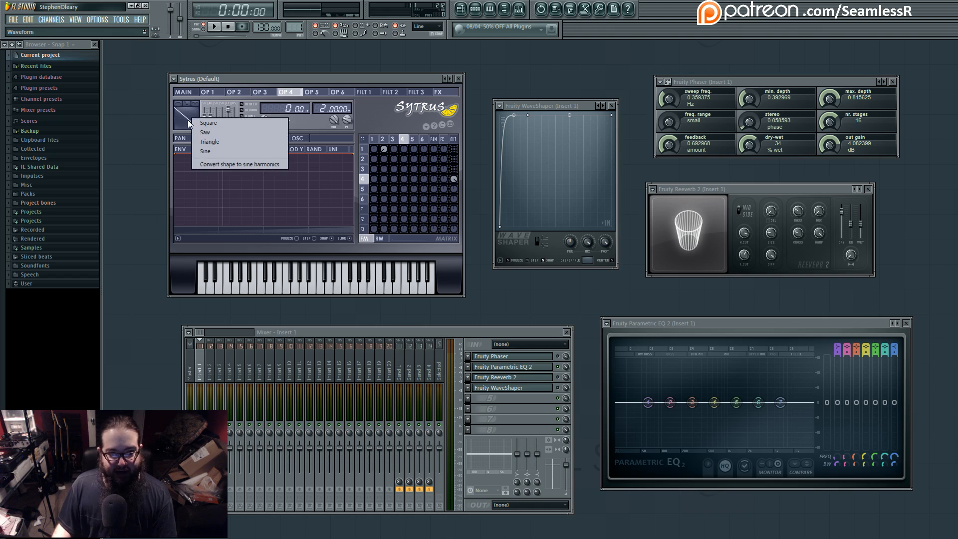
{"action": "left_click", "coordinate": [231, 132]}
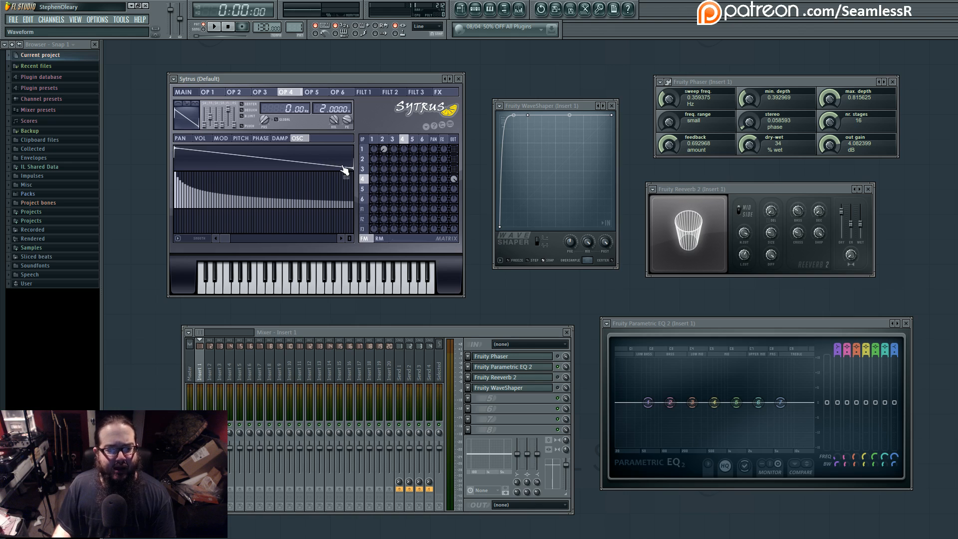
{"action": "left_click", "coordinate": [199, 121]}
{"action": "left_click", "coordinate": [226, 127]}
{"action": "right_click", "coordinate": [195, 115]}
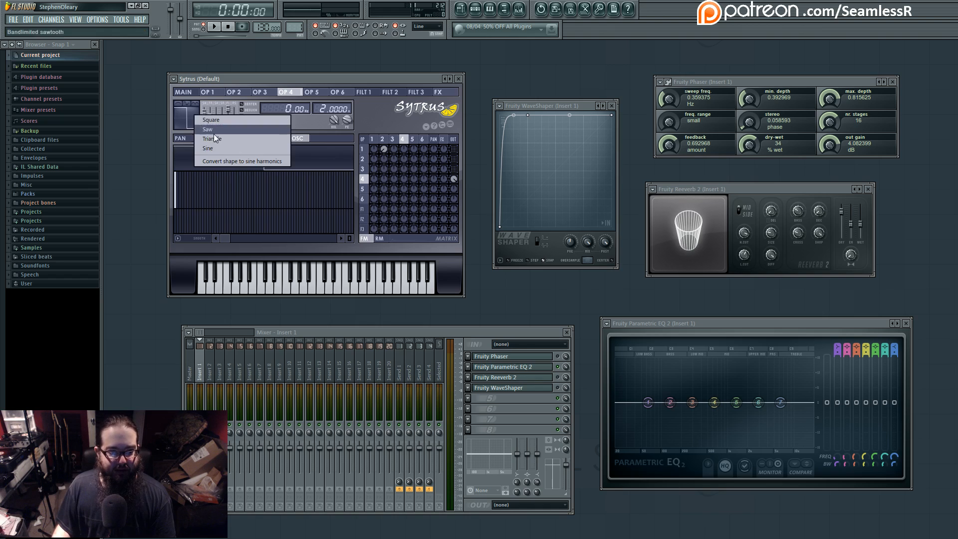
{"action": "left_click", "coordinate": [222, 161]}
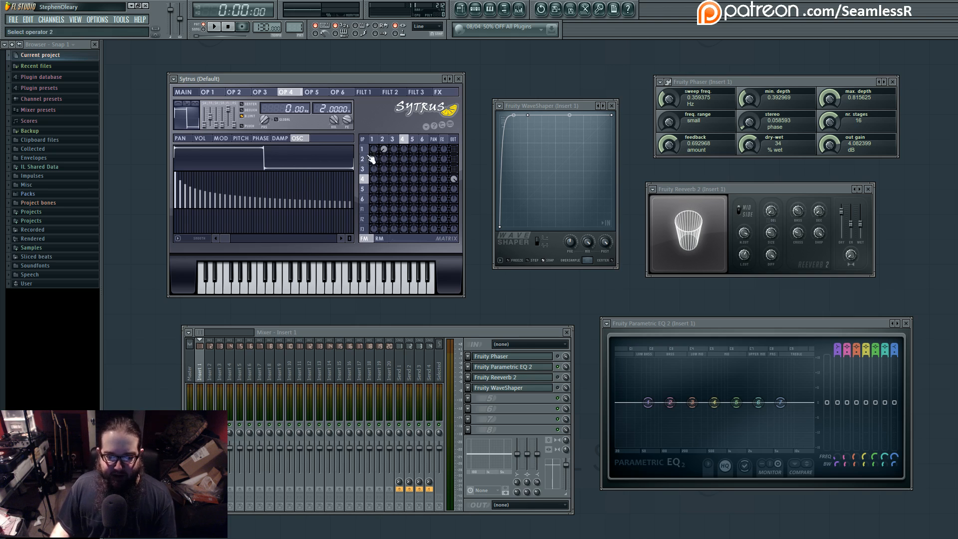
Step: Check operator 2, return to operator 4 and alternate its waveform between square and saw to compare their sound
{"action": "left_click", "coordinate": [384, 148]}
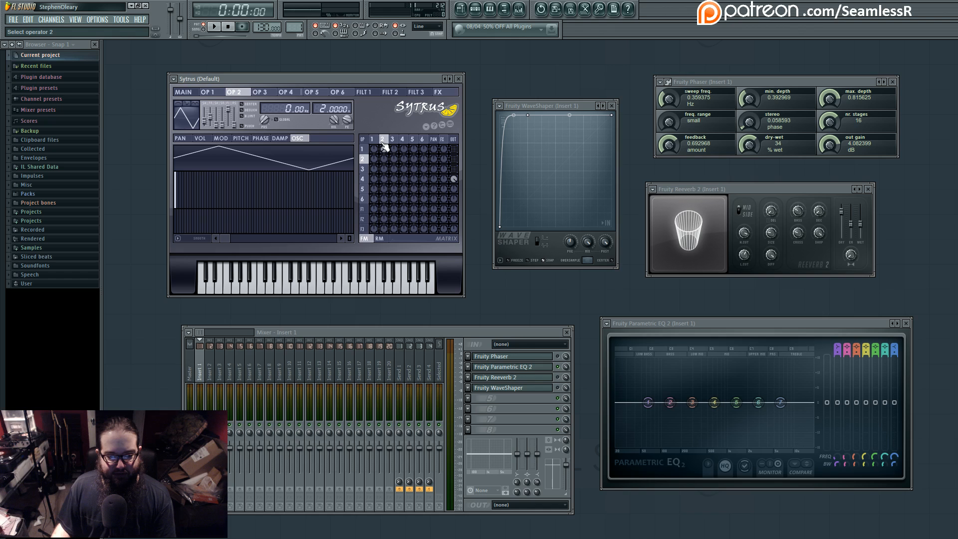
{"action": "left_click", "coordinate": [366, 178]}
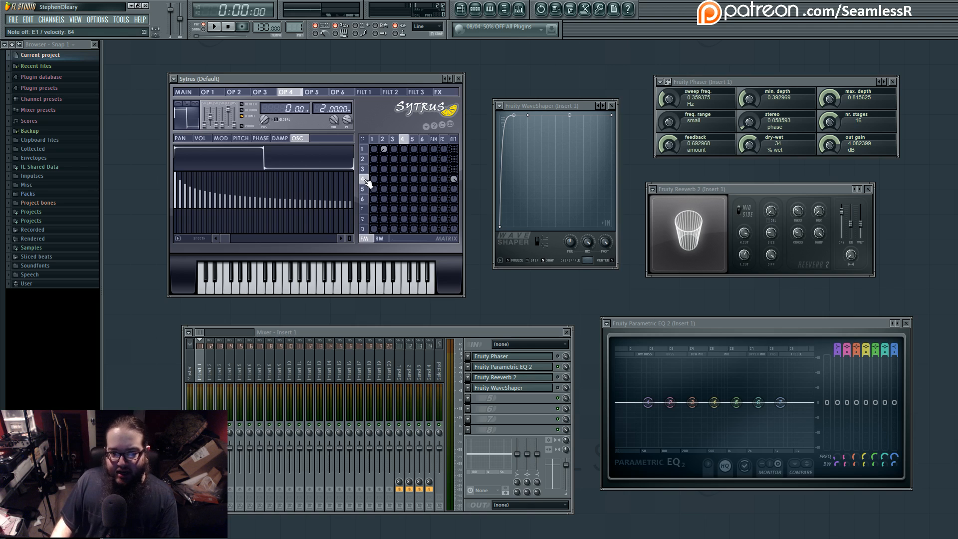
{"action": "left_click", "coordinate": [190, 117]}
{"action": "left_click", "coordinate": [198, 121]}
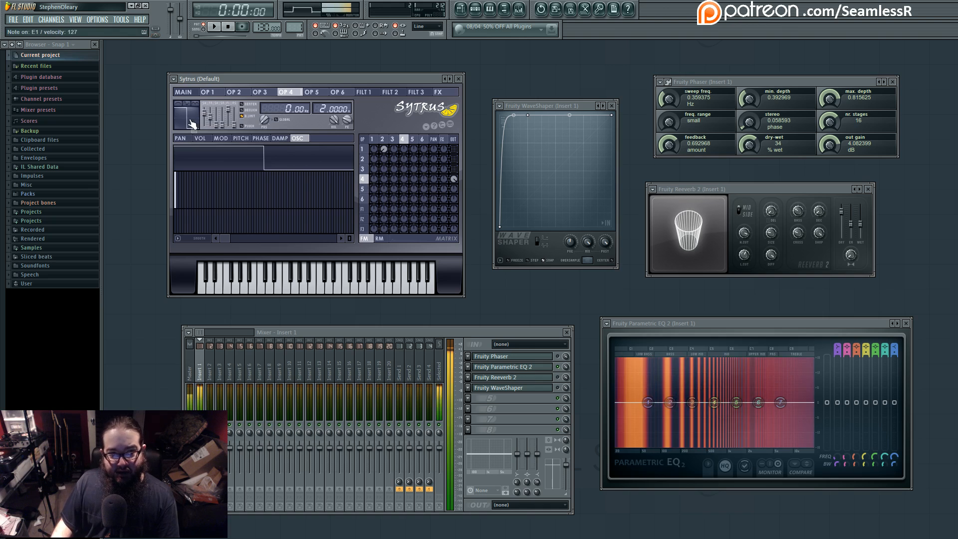
{"action": "left_click", "coordinate": [191, 123]}
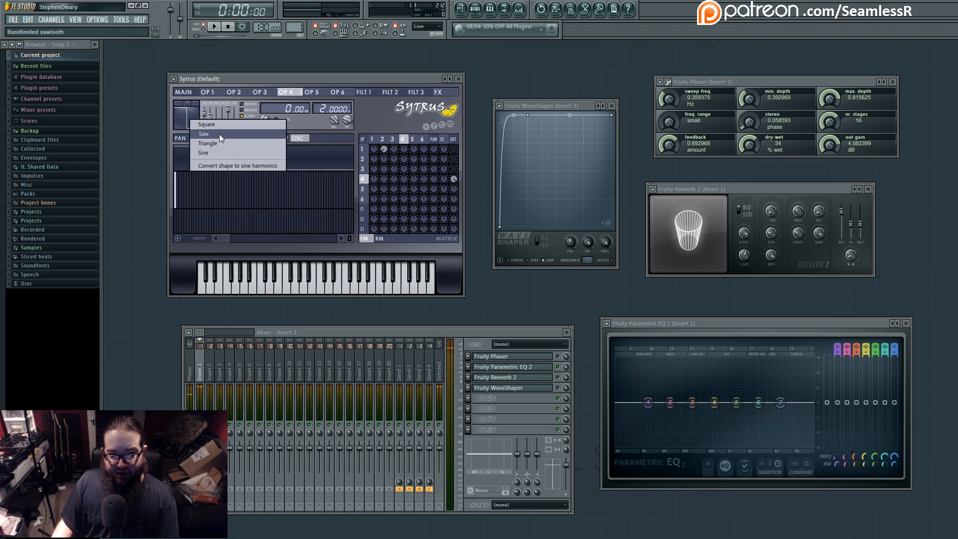
{"action": "left_click", "coordinate": [219, 133]}
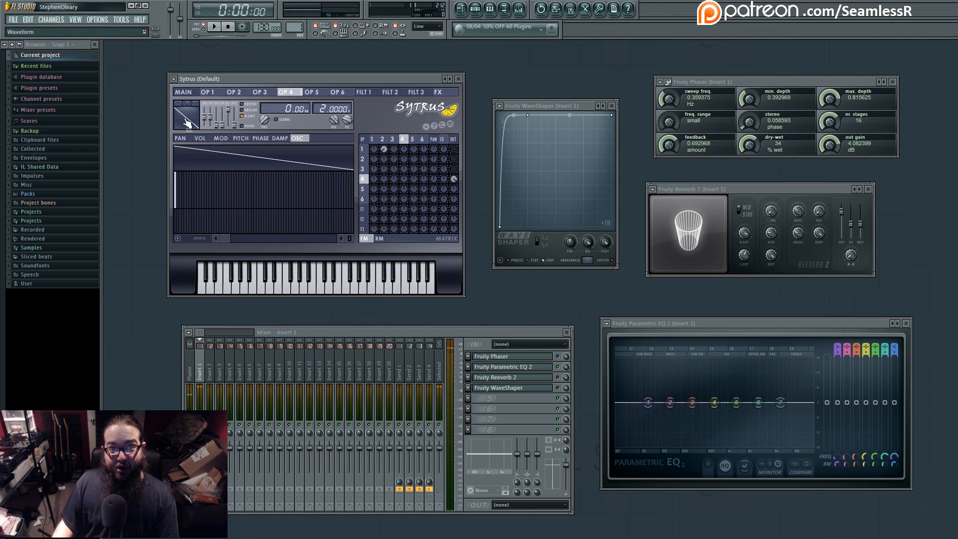
{"action": "left_click", "coordinate": [190, 123]}
{"action": "left_click", "coordinate": [198, 128]}
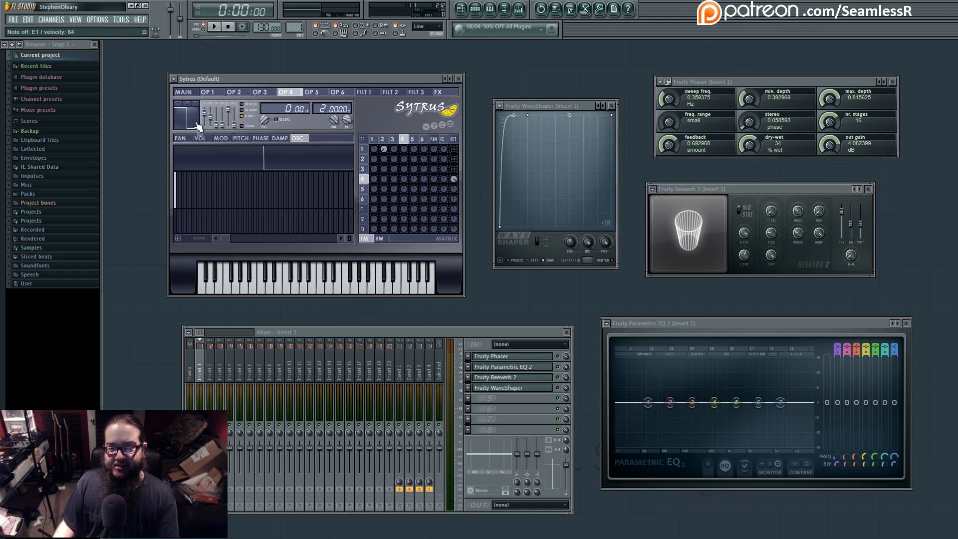
{"action": "left_click", "coordinate": [195, 125]}
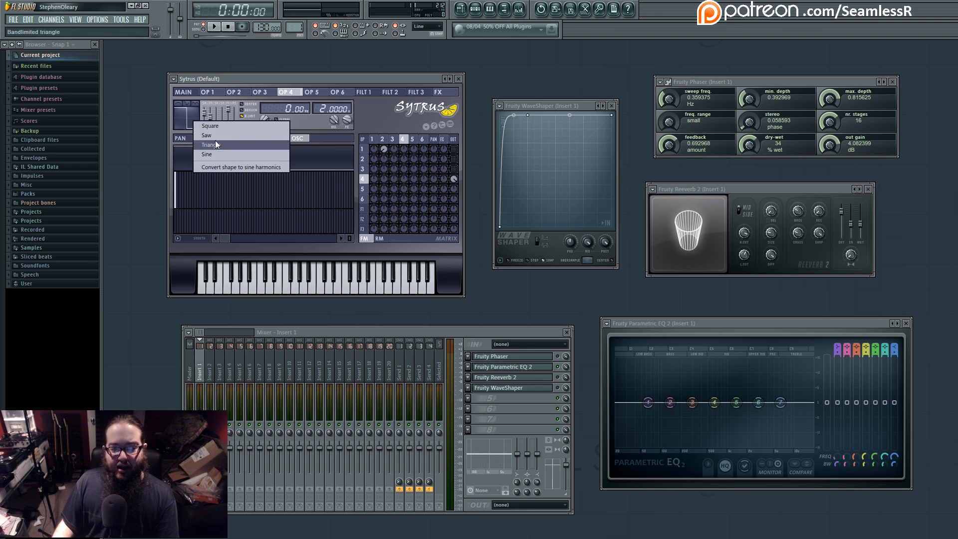
{"action": "left_click", "coordinate": [238, 135]}
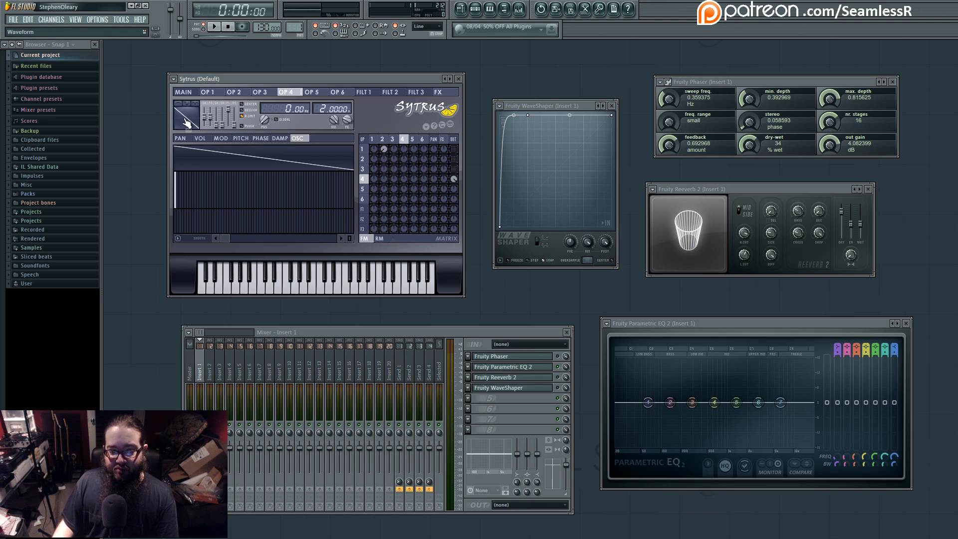
Step: View operator 2, and lower and raise the Modulation X amount again in the main settings
{"action": "left_click", "coordinate": [383, 138]}
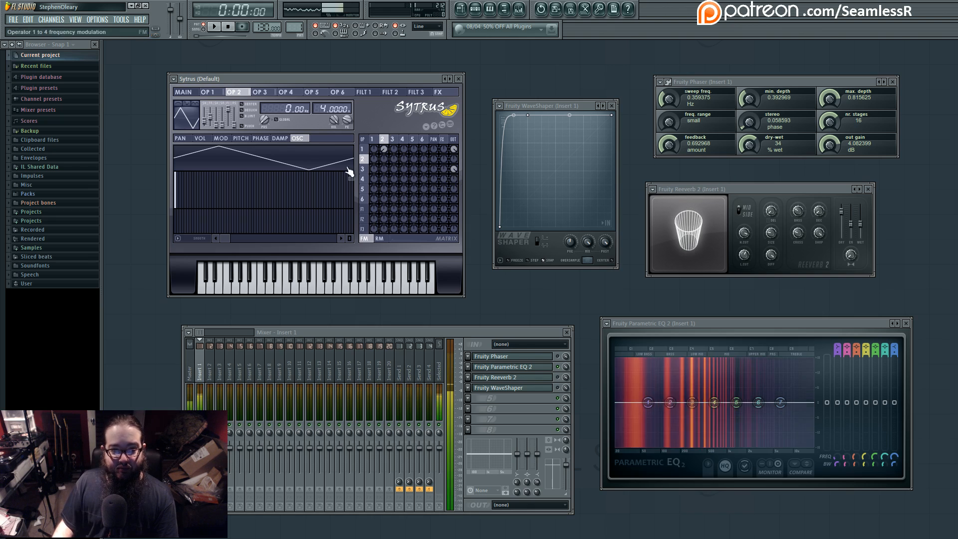
{"action": "left_click", "coordinate": [183, 92]}
{"action": "left_click_drag", "start_coordinate": [223, 159], "coordinate": [223, 180]}
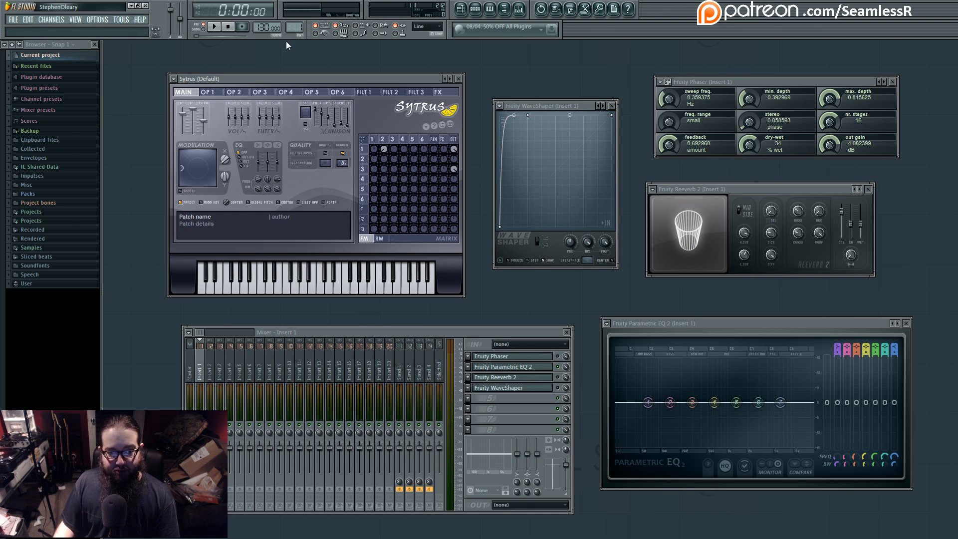
{"action": "mouse_move", "coordinate": [225, 161]}
{"action": "left_mouse_down"}
{"action": "mouse_move", "coordinate": [225, 131]}
{"action": "mouse_move", "coordinate": [226, 154]}
{"action": "mouse_move", "coordinate": [225, 143]}
{"action": "left_mouse_up"}
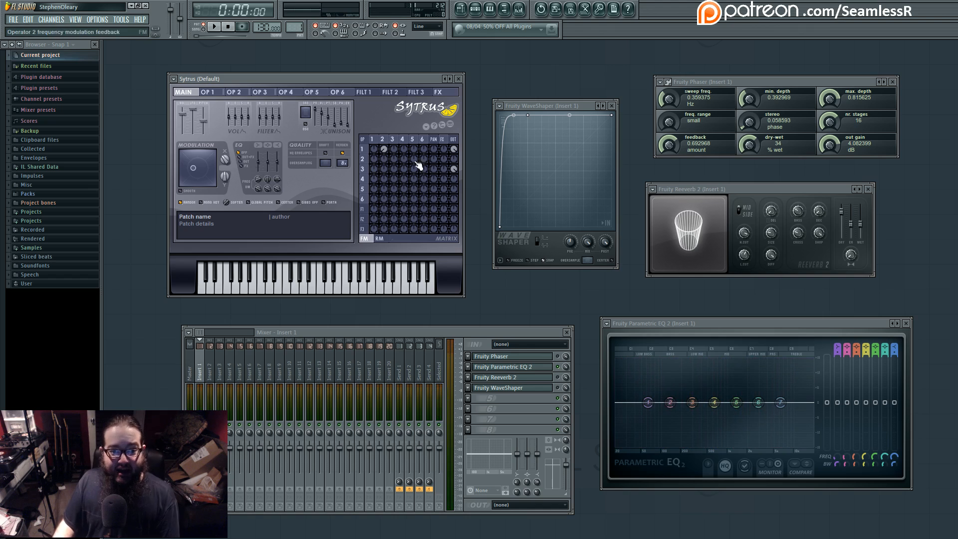
Step: Examine the oscillator shapes and harmonics of operators 4, 5 and 2
{"action": "left_click", "coordinate": [363, 179]}
{"action": "left_click", "coordinate": [363, 188]}
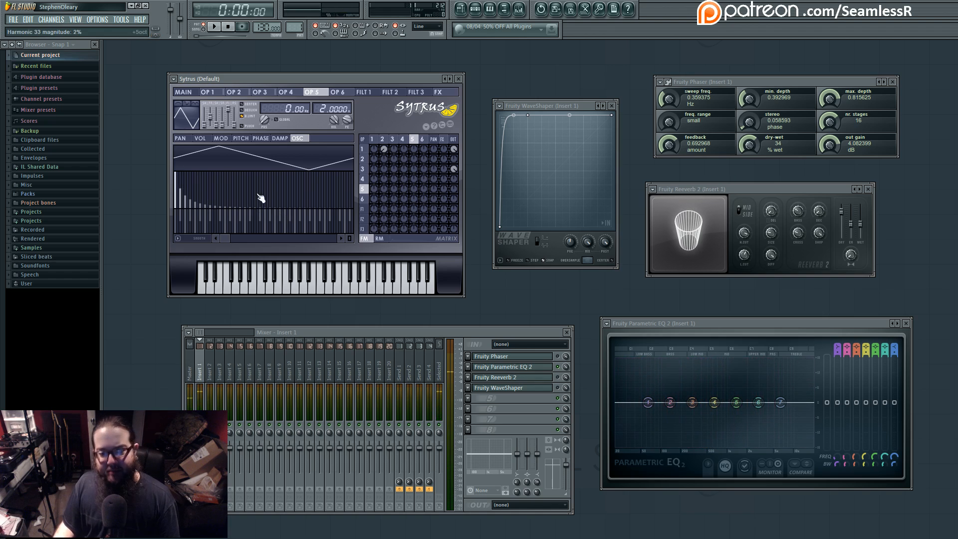
{"action": "left_click", "coordinate": [382, 139]}
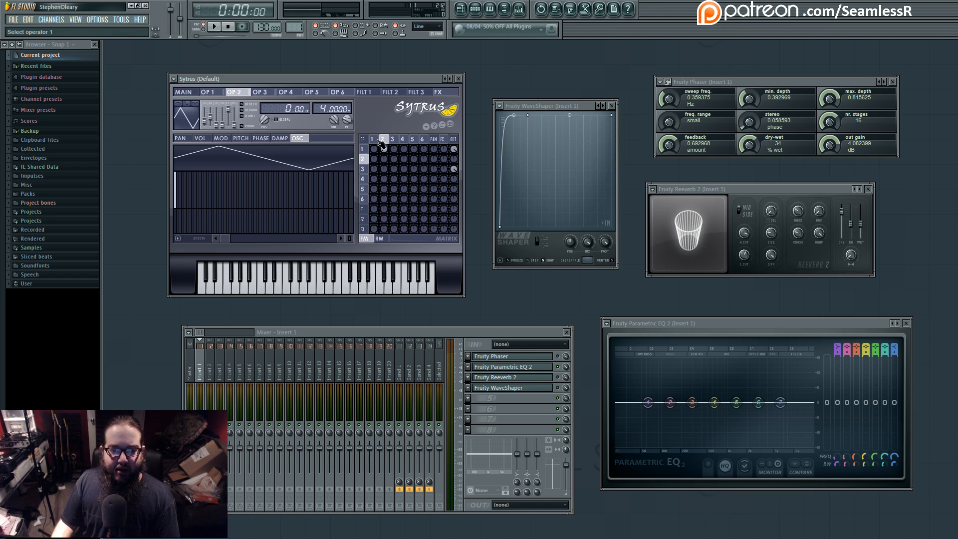
Step: Change operator 1's oscillator shape to a square wave and shift the Sytrus window slightly
{"action": "left_click", "coordinate": [379, 141]}
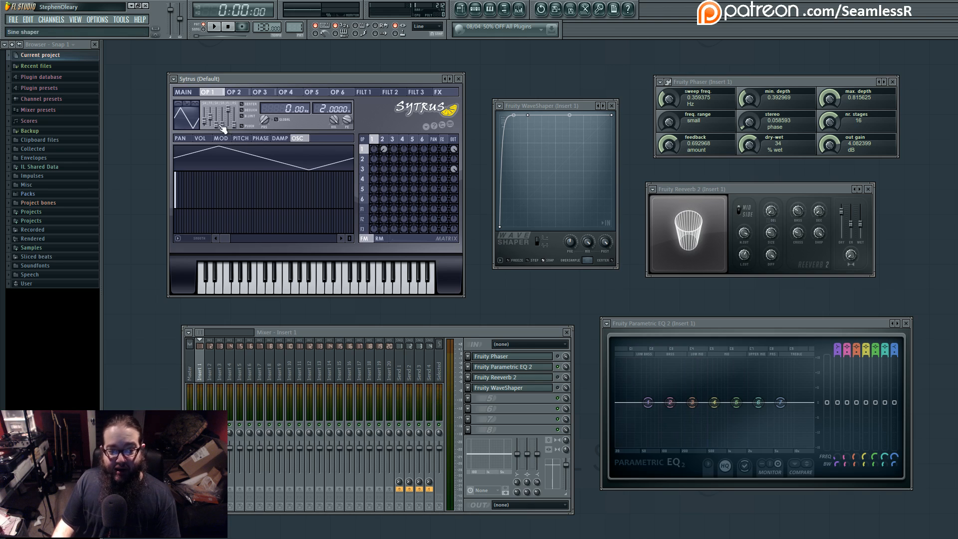
{"action": "left_click_drag", "start_coordinate": [207, 125], "coordinate": [206, 114]}
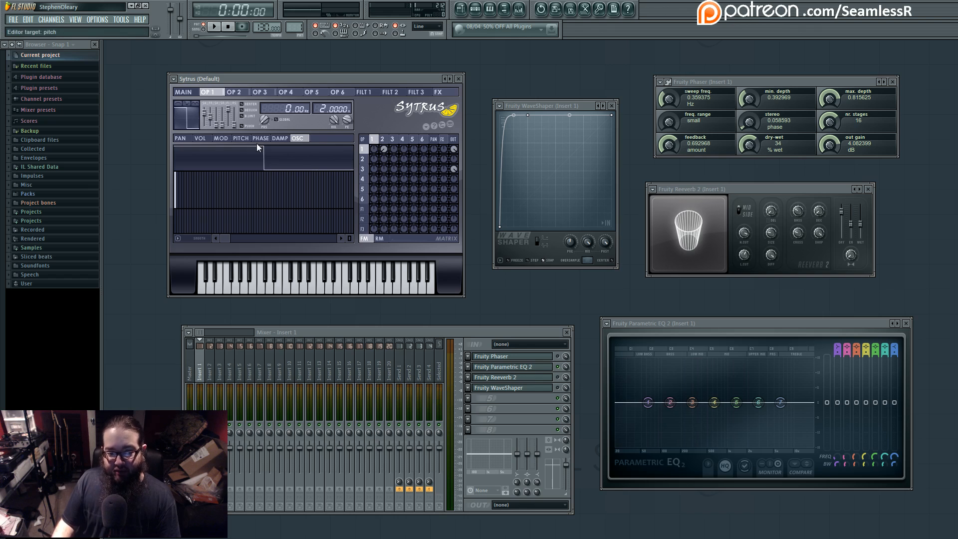
{"action": "left_click_drag", "start_coordinate": [310, 77], "coordinate": [328, 86]}
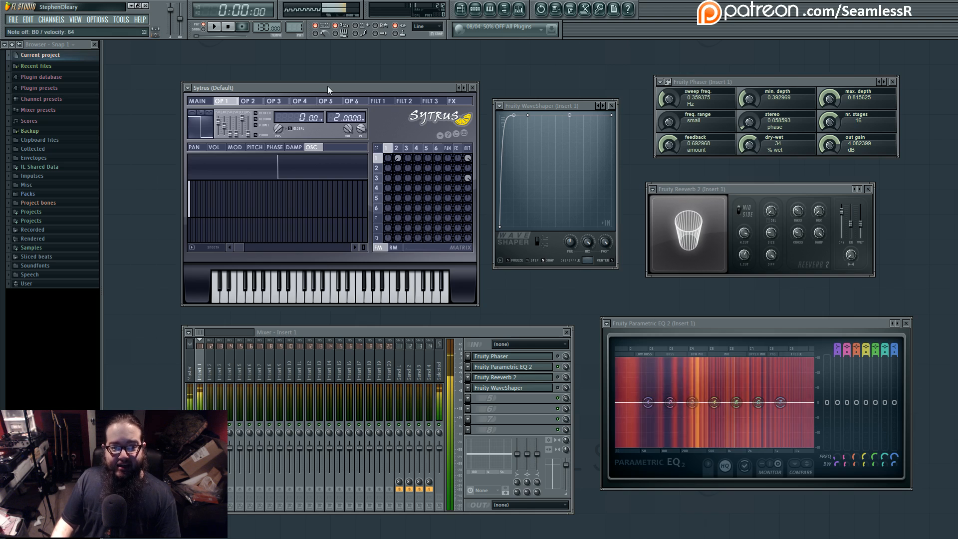
Step: Raise the Modulation X amount slightly in the main settings with operator 1 as a square wave
{"action": "left_click", "coordinate": [213, 100]}
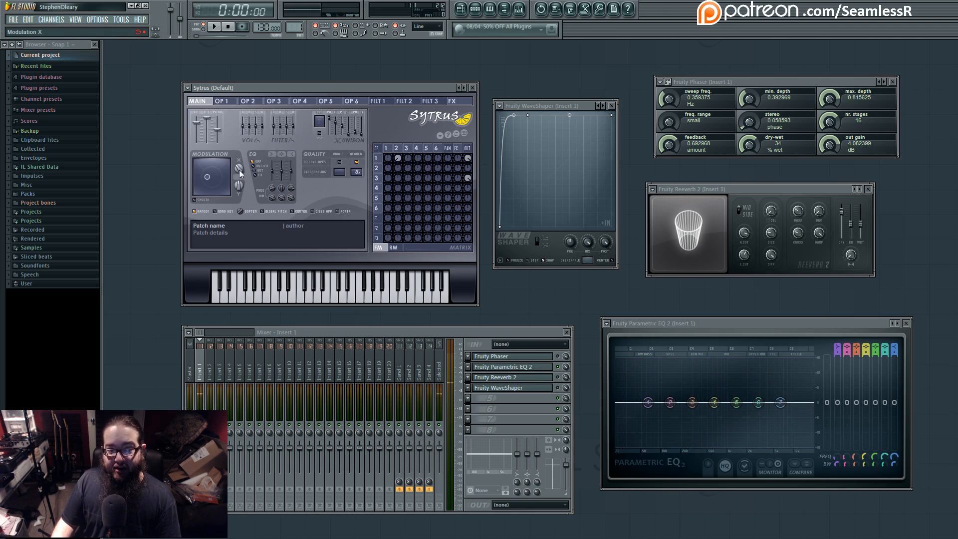
{"action": "left_click_drag", "start_coordinate": [239, 170], "coordinate": [240, 167]}
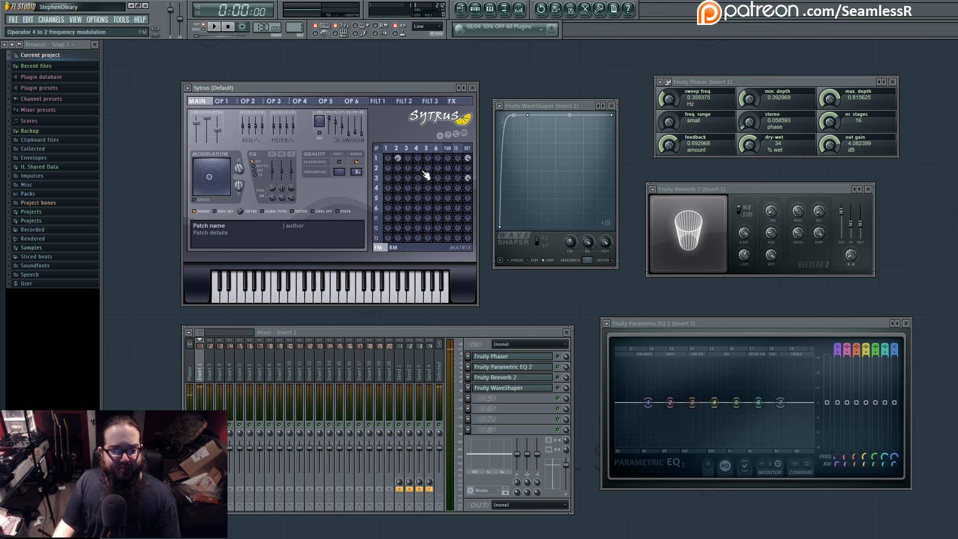
Step: Change operator 1's oscillator shape to a triangle wave
{"action": "left_click", "coordinate": [385, 148]}
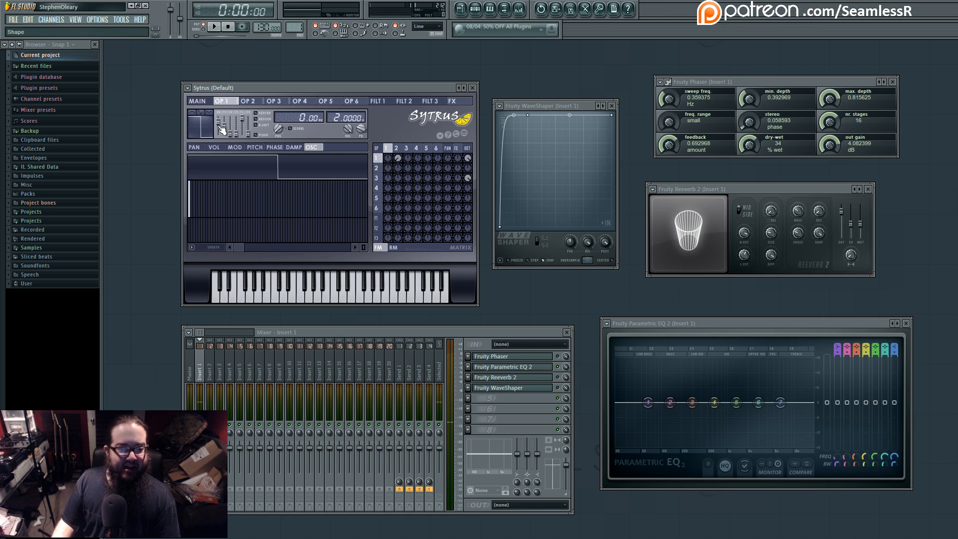
{"action": "left_click_drag", "start_coordinate": [222, 131], "coordinate": [219, 130]}
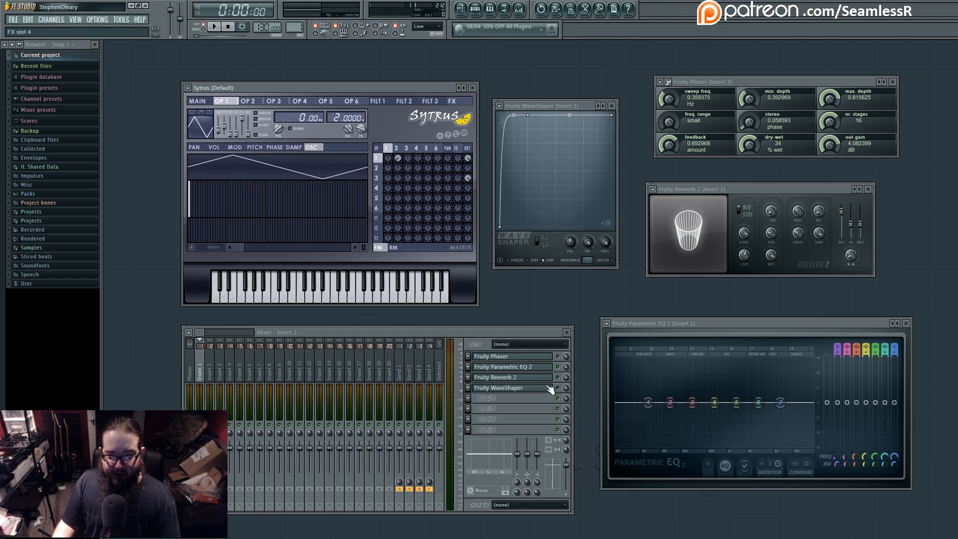
Step: Check the effects on the mixer's master track, return to Insert 1 and hide the Fruity Phaser window
{"action": "left_click", "coordinate": [190, 371]}
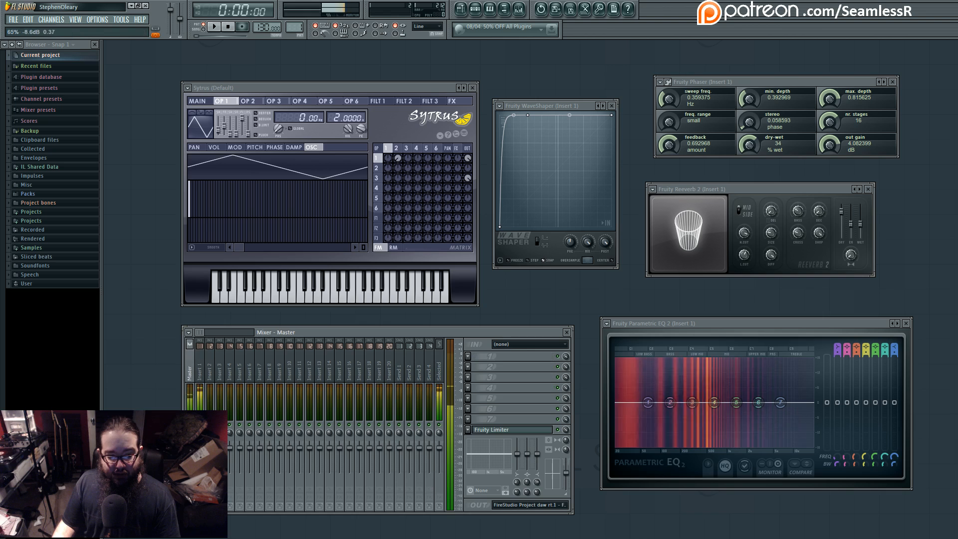
{"action": "left_click", "coordinate": [200, 372]}
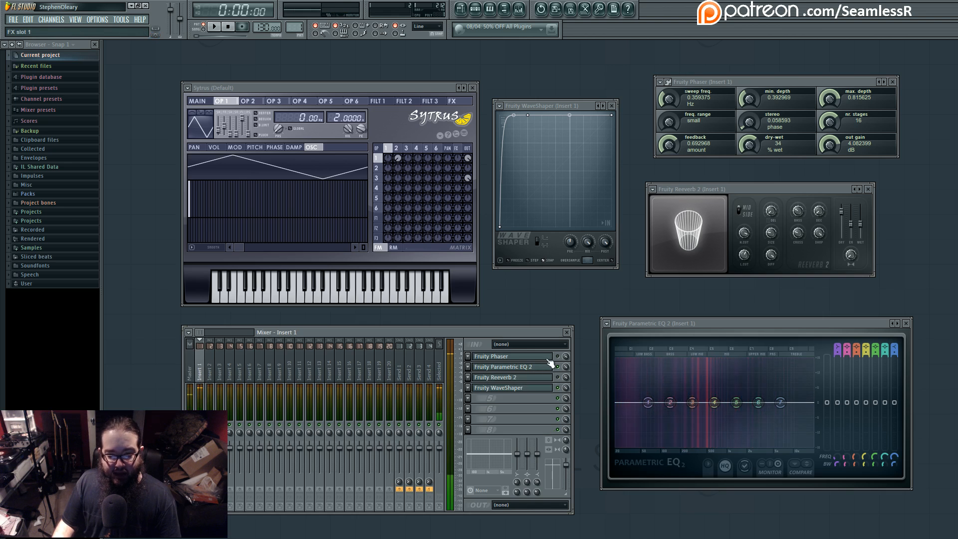
{"action": "left_click", "coordinate": [548, 357]}
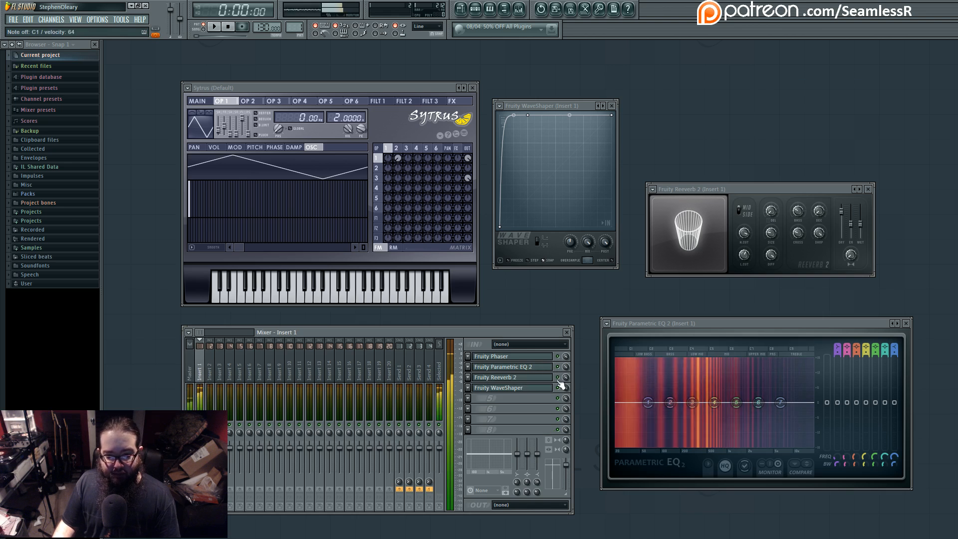
Step: Raise the Modulation X amount in the Sytrus main settings with operator 1 as a triangle wave
{"action": "left_click", "coordinate": [197, 101]}
{"action": "mouse_move", "coordinate": [239, 169]}
{"action": "left_mouse_down"}
{"action": "mouse_move", "coordinate": [239, 144]}
{"action": "mouse_move", "coordinate": [236, 168]}
{"action": "left_mouse_up"}
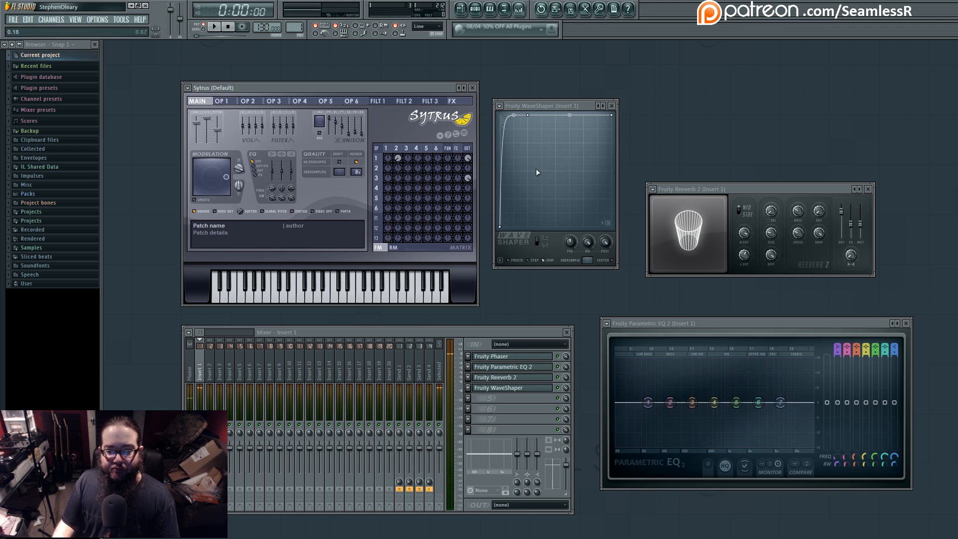
Step: Reopen the Fruity Phaser on Insert 1 and shift the Parametric EQ 2 window slightly
{"action": "left_click", "coordinate": [508, 356]}
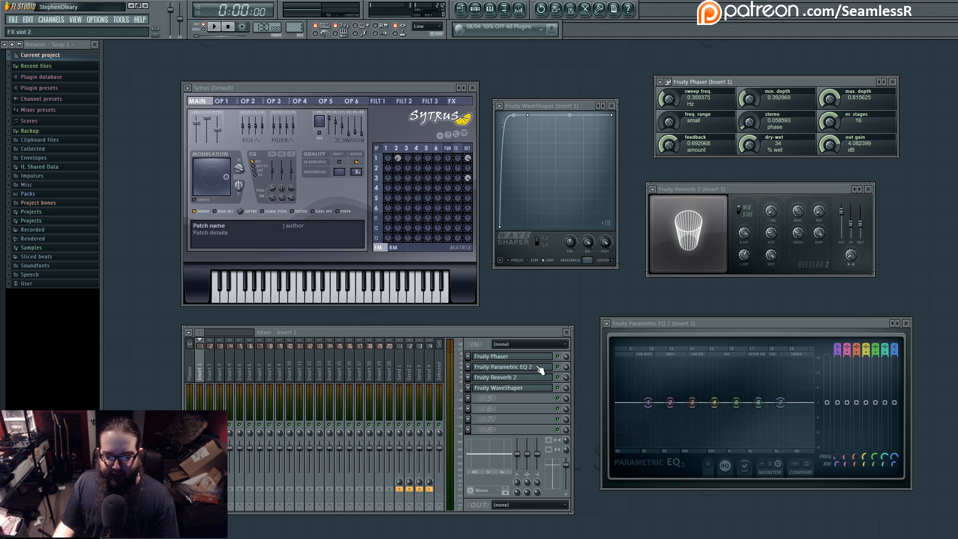
{"action": "left_click_drag", "start_coordinate": [651, 324], "coordinate": [643, 322]}
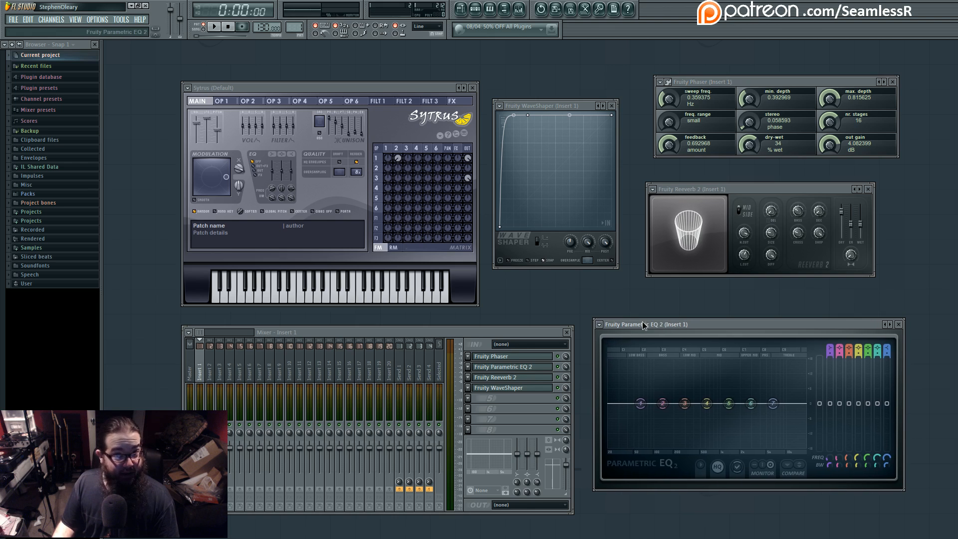
Step: Set the Phaser's dry-wet to 75%, feedback to 0.853124 and stages to 8, and lower the sweep frequency to 0.281250 Hz
{"action": "left_click_drag", "start_coordinate": [756, 145], "coordinate": [752, 127]}
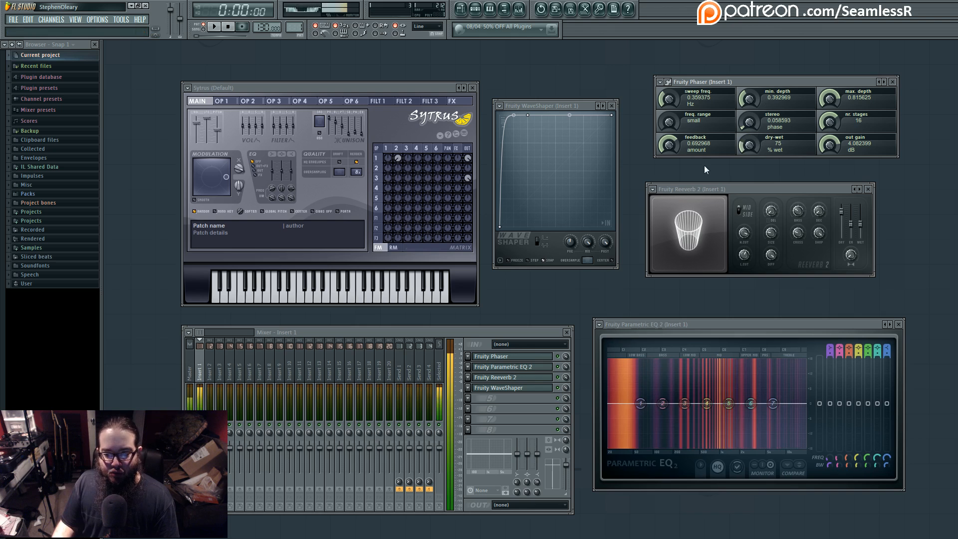
{"action": "mouse_move", "coordinate": [675, 144]}
{"action": "left_mouse_down"}
{"action": "mouse_move", "coordinate": [674, 125]}
{"action": "mouse_move", "coordinate": [668, 187]}
{"action": "mouse_move", "coordinate": [669, 154]}
{"action": "left_mouse_up"}
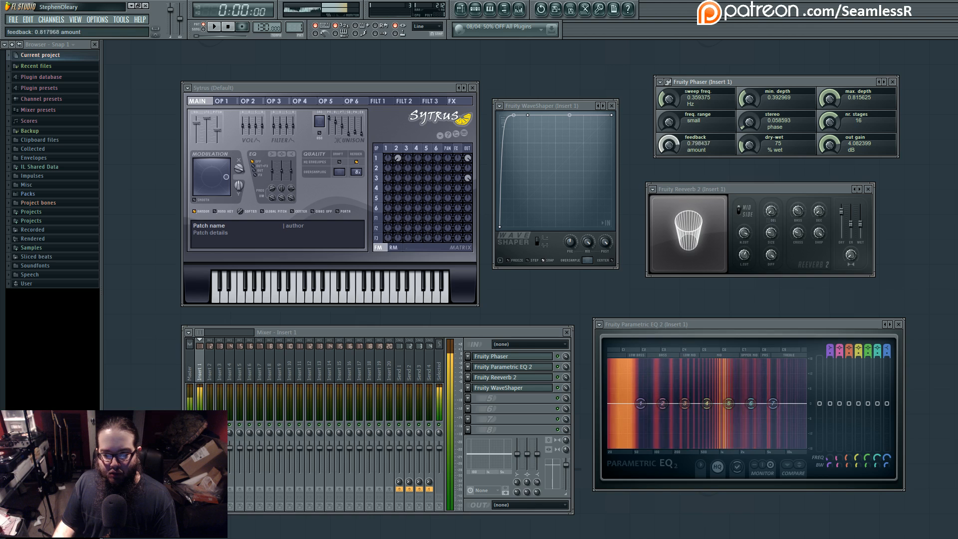
{"action": "left_click_drag", "start_coordinate": [829, 121], "coordinate": [829, 145]}
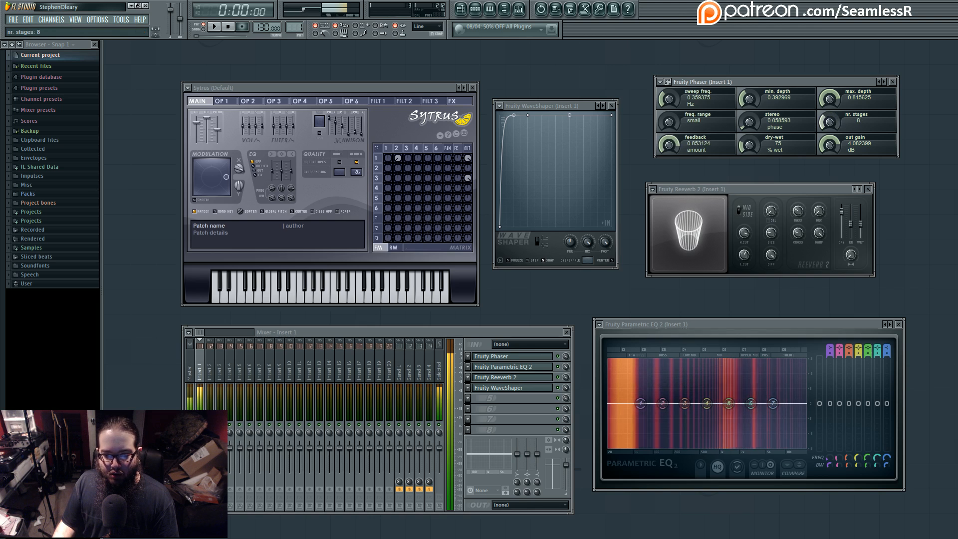
{"action": "mouse_move", "coordinate": [669, 98]}
{"action": "left_mouse_down"}
{"action": "mouse_move", "coordinate": [669, 65]}
{"action": "mouse_move", "coordinate": [669, 100]}
{"action": "left_mouse_up"}
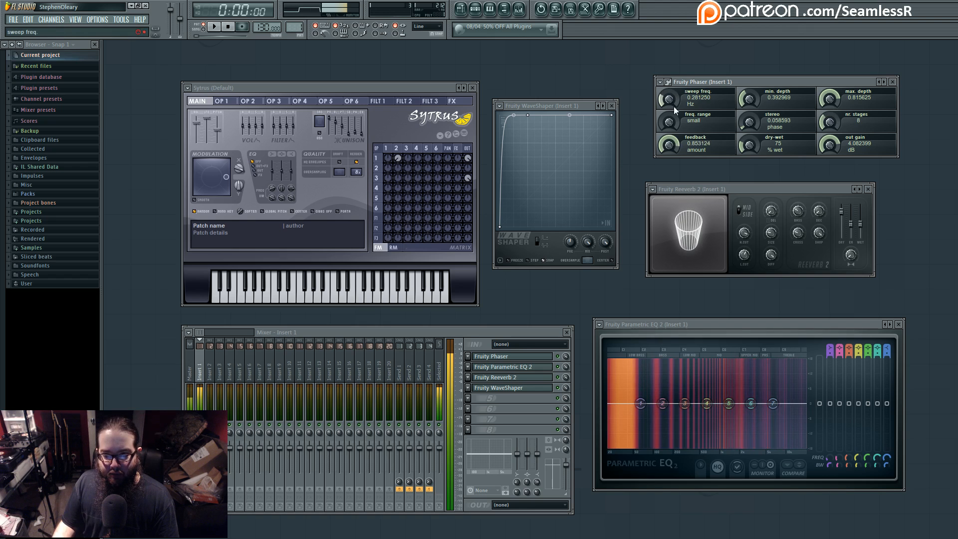
Step: Set the Phaser to 0.367187 Hz sweep, 50% wet, 0.019531 stereo phase, 0.528905 feedback and 10 stages
{"action": "left_click_drag", "start_coordinate": [746, 148], "coordinate": [748, 126]}
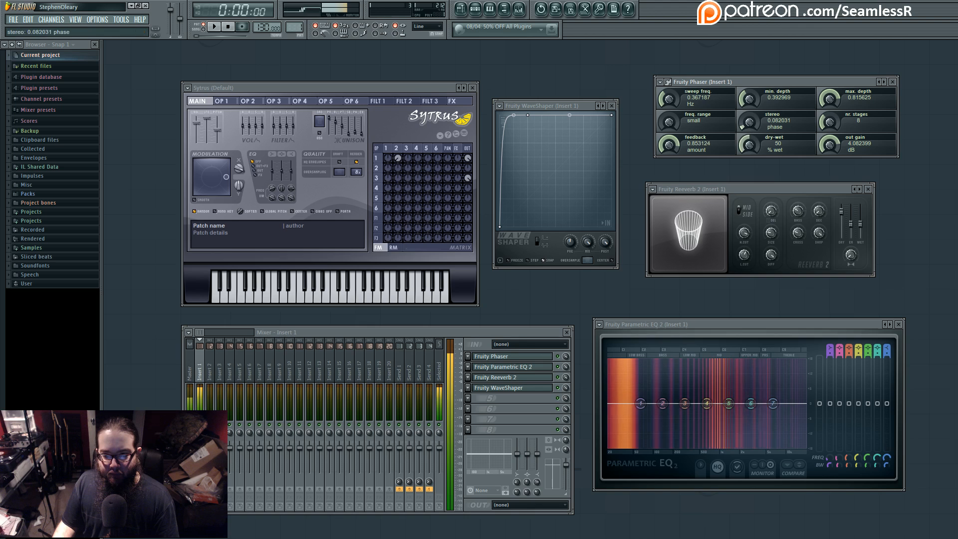
{"action": "left_click_drag", "start_coordinate": [669, 140], "coordinate": [668, 162]}
{"action": "left_click_drag", "start_coordinate": [829, 126], "coordinate": [829, 121]}
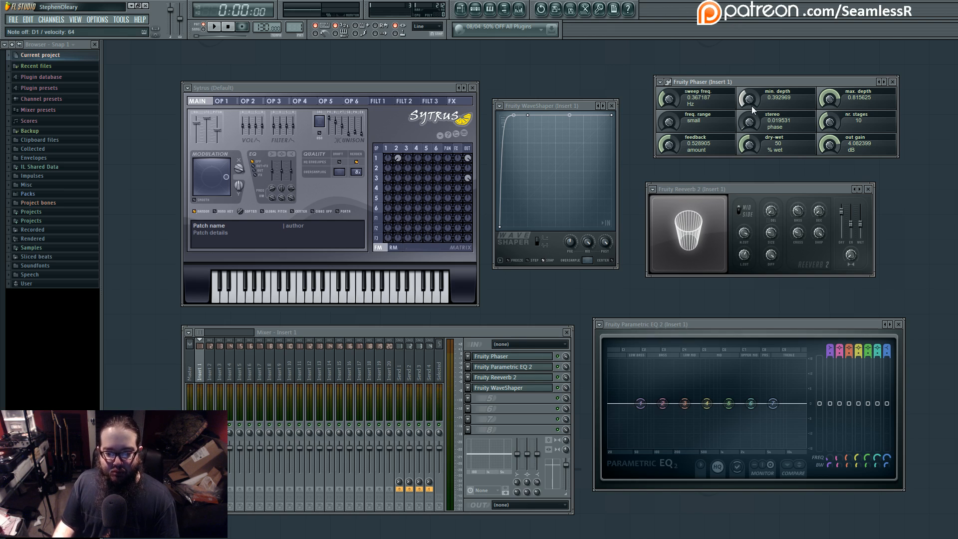
Step: Shift the Fruity Reeverb 2 window slightly and adjust the reverb's low cut and room size
{"action": "left_click_drag", "start_coordinate": [740, 190], "coordinate": [733, 207]}
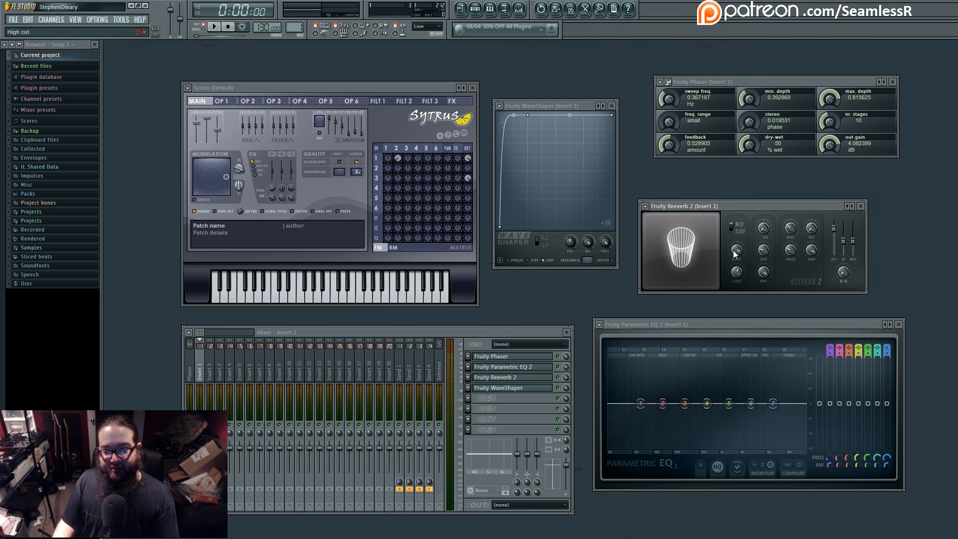
{"action": "left_click_drag", "start_coordinate": [737, 273], "coordinate": [738, 277]}
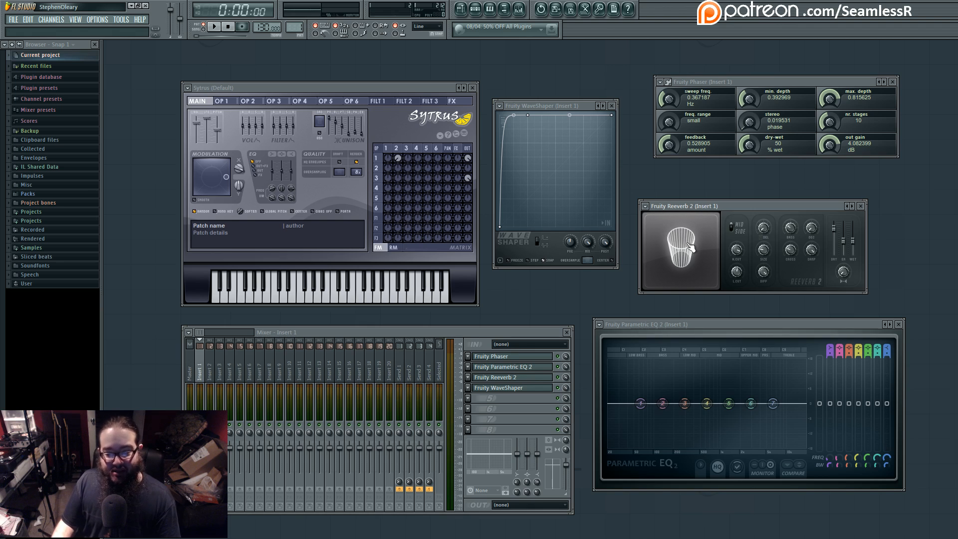
{"action": "left_click_drag", "start_coordinate": [763, 249], "coordinate": [763, 235]}
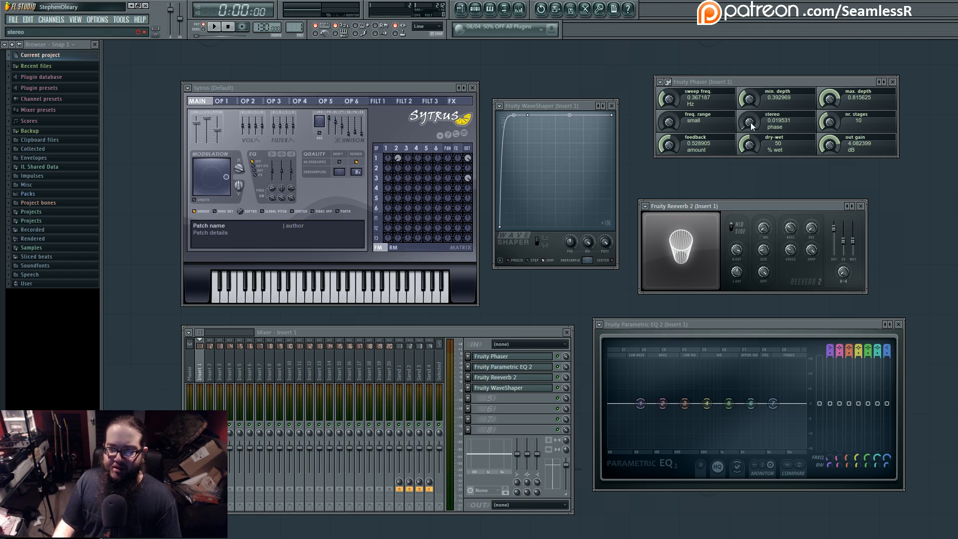
Step: Set the Phaser's stereo phase to 0.027343 and dry-wet to 29%, and lower the Modulation X amount in Sytrus
{"action": "left_click_drag", "start_coordinate": [750, 121], "coordinate": [750, 118]}
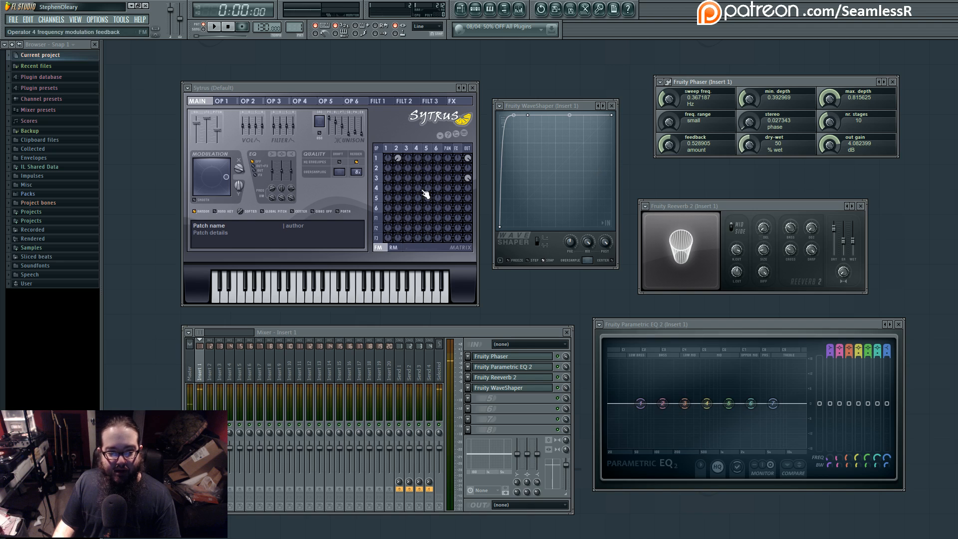
{"action": "mouse_move", "coordinate": [240, 170]}
{"action": "left_mouse_down"}
{"action": "mouse_move", "coordinate": [240, 199]}
{"action": "mouse_move", "coordinate": [240, 170]}
{"action": "mouse_move", "coordinate": [240, 183]}
{"action": "left_mouse_up"}
{"action": "left_click_drag", "start_coordinate": [752, 148], "coordinate": [752, 159]}
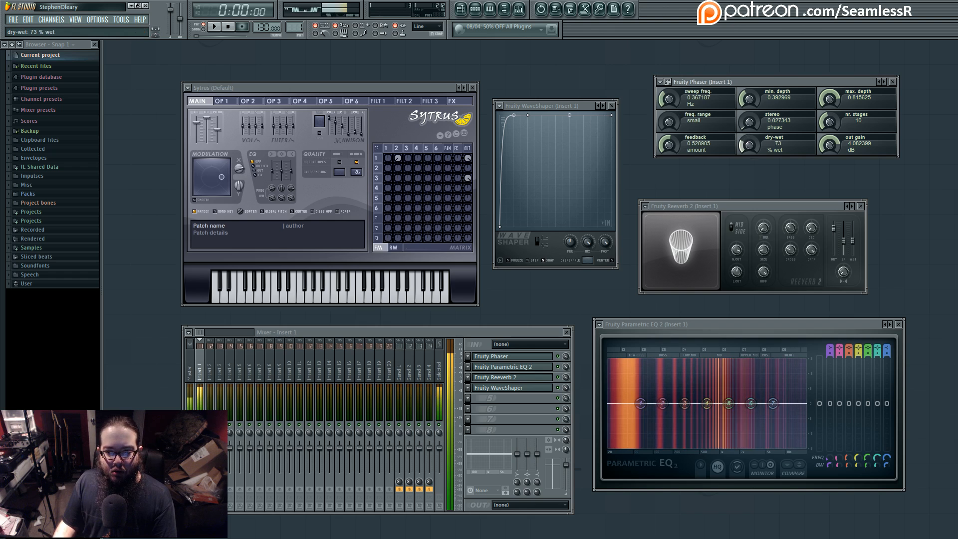
{"action": "mouse_move", "coordinate": [239, 173]}
{"action": "left_mouse_down"}
{"action": "mouse_move", "coordinate": [238, 195]}
{"action": "mouse_move", "coordinate": [240, 171]}
{"action": "left_mouse_up"}
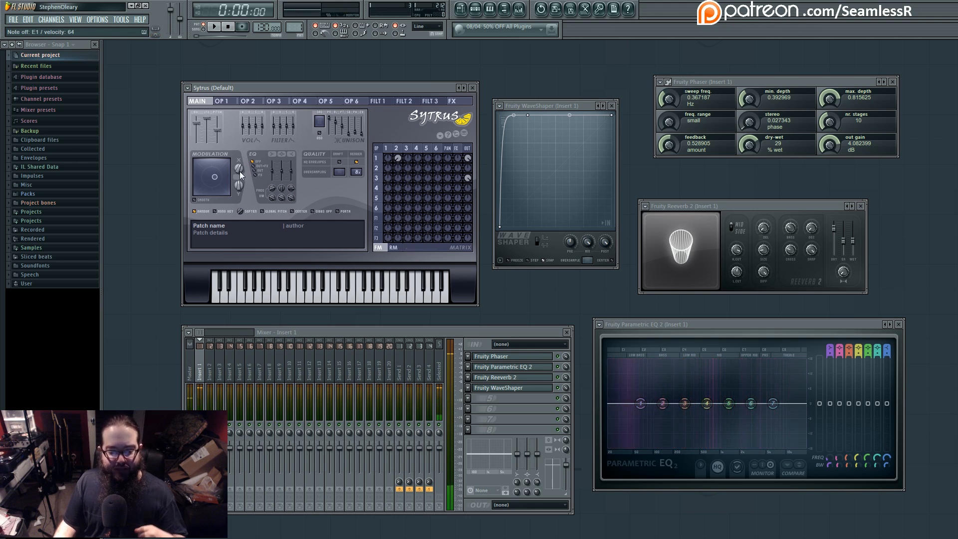